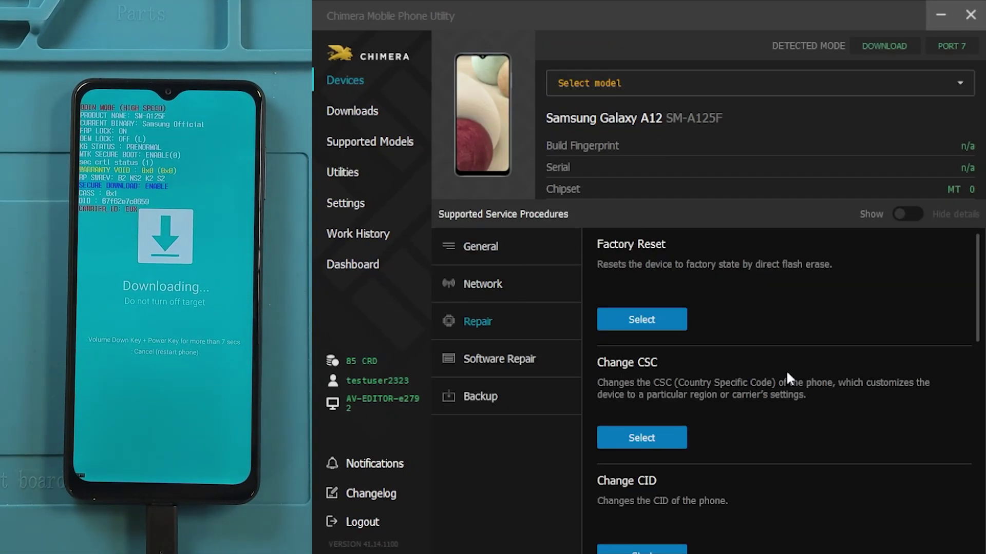
left_click_drag(978, 283, 972, 434)
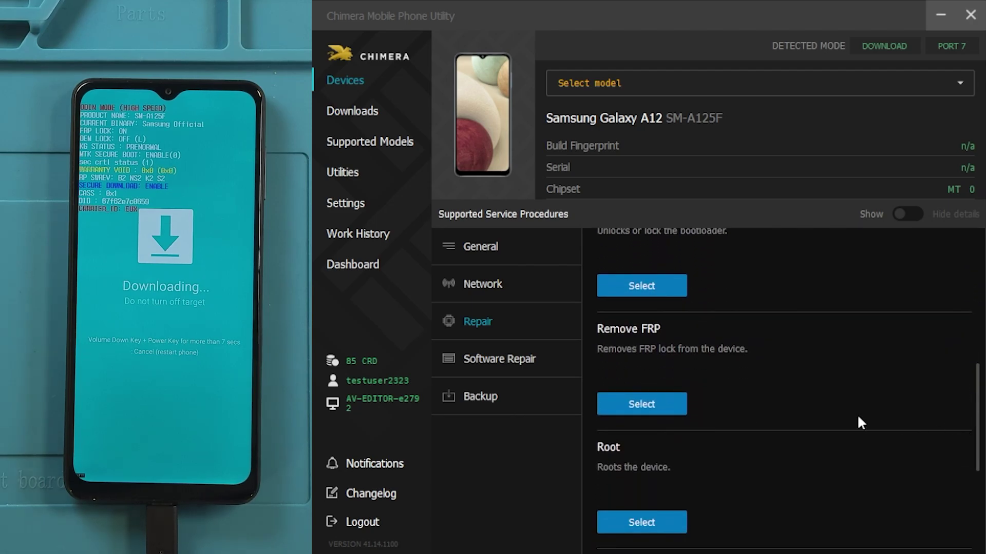
Run Remove FRP on the Galaxy A12 using the 'FRP Remove – Added in March, 2023' option.
left_click(669, 401)
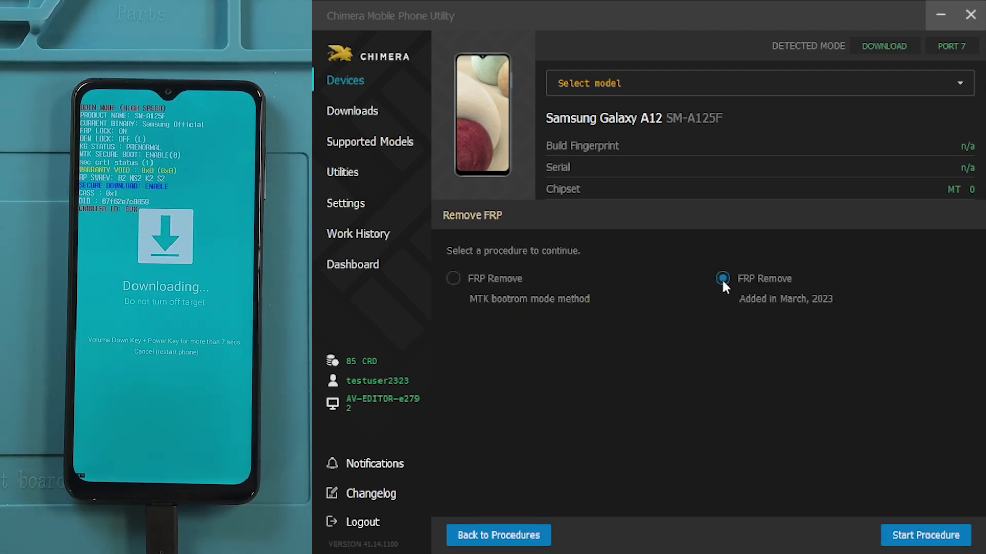
left_click(924, 535)
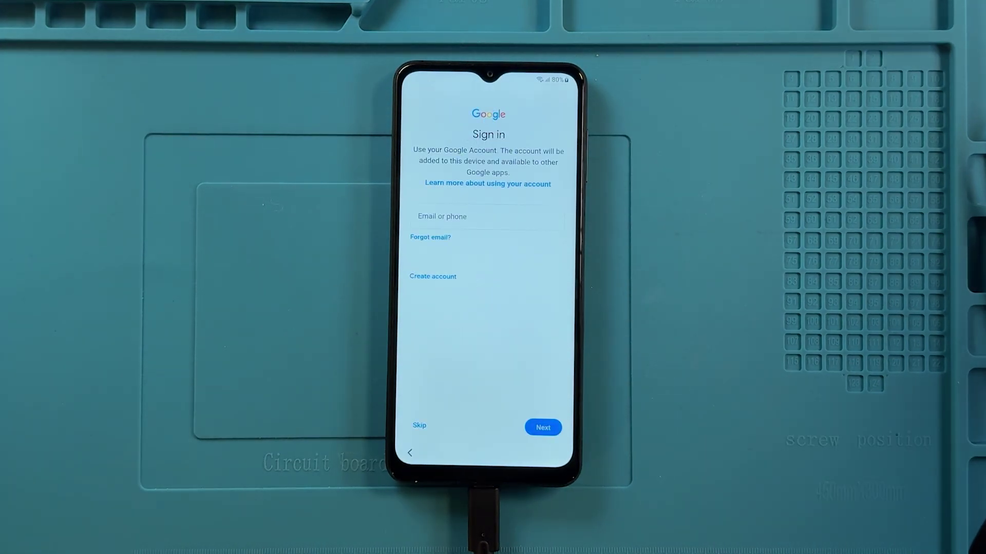
Skip Google account sign-in on the rebooted Galaxy A12 setup screen.
left_click(419, 426)
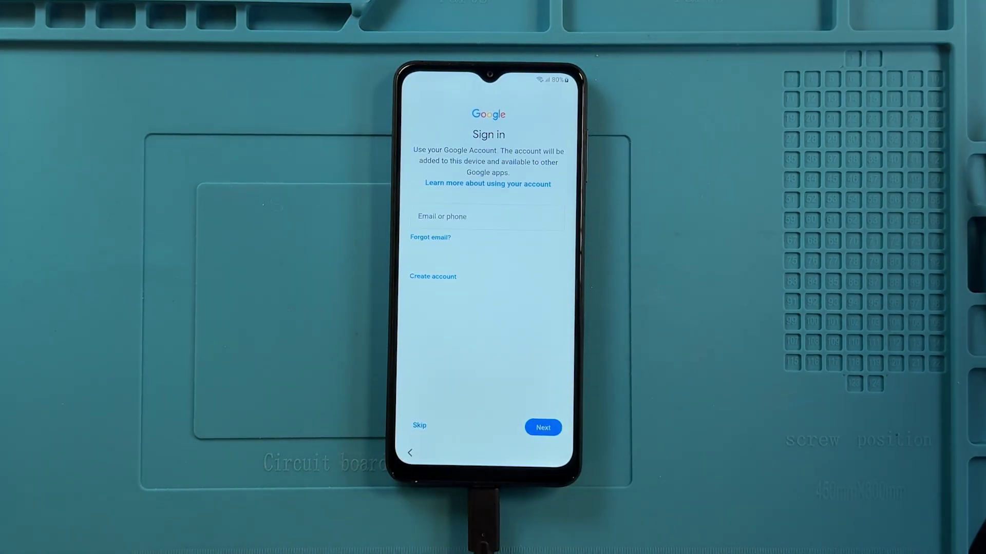